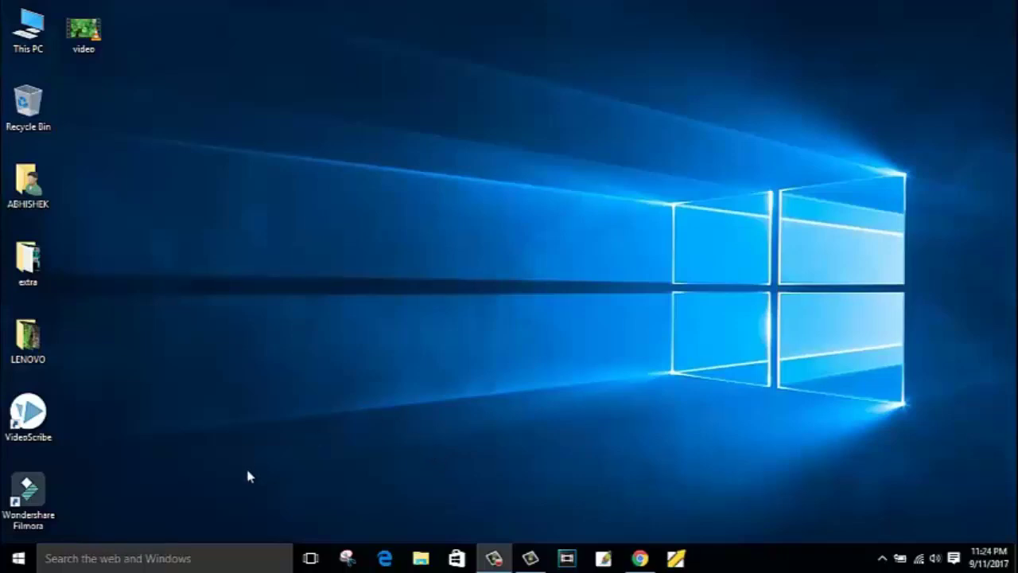
- Check the desktop video.mp4 file's Properties, noting its 142 MB size on disk
{"action": "right_click", "coordinate": [90, 25]}
{"action": "left_click", "coordinate": [157, 375]}
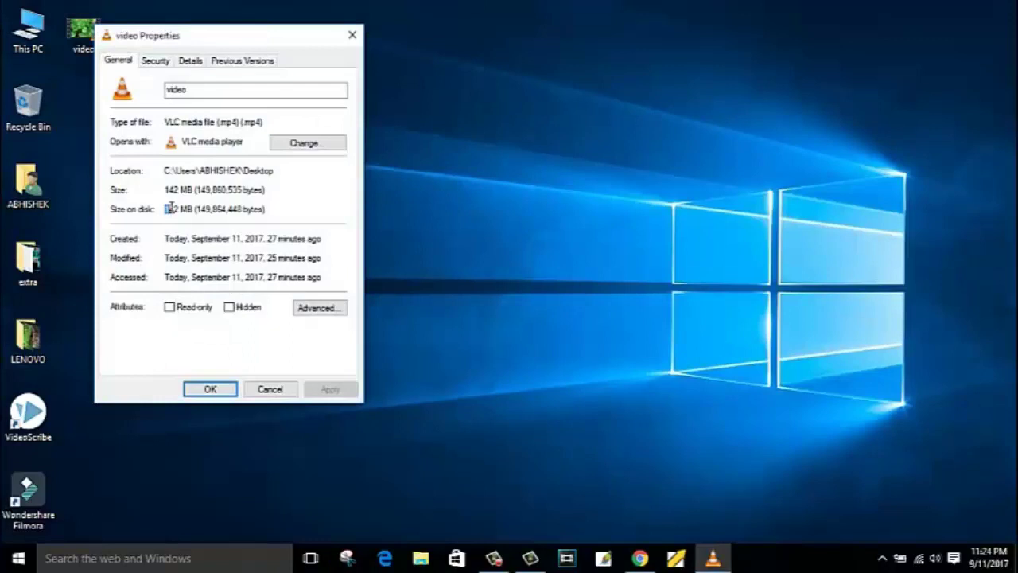
{"action": "left_click_drag", "start_coordinate": [165, 209], "coordinate": [193, 209]}
{"action": "left_click", "coordinate": [195, 209]}
{"action": "left_click", "coordinate": [212, 385]}
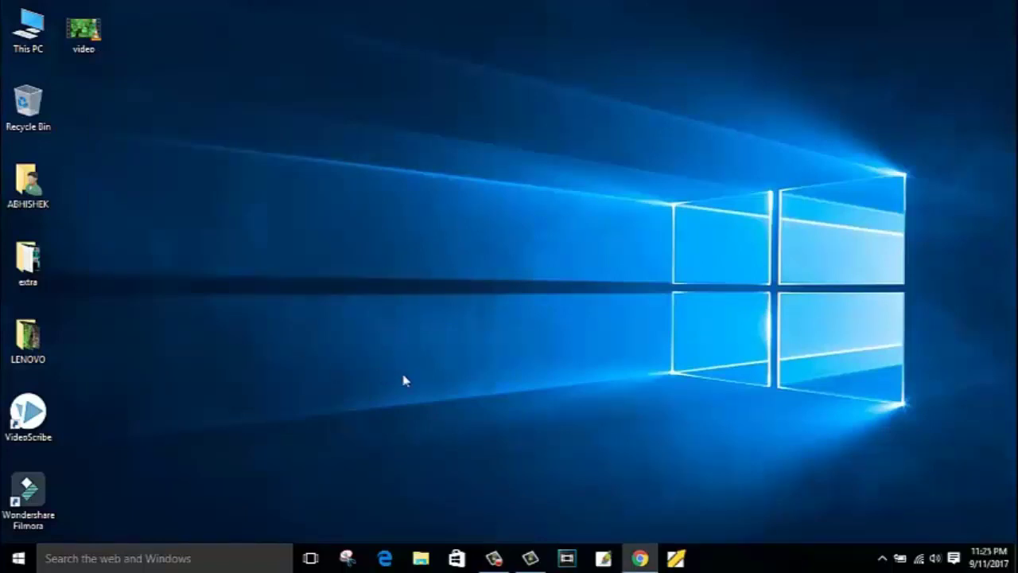
- Import video.mp4 from the Desktop into Camtasia's Clip Bin after confirming its 142 MB size
{"action": "left_click", "coordinate": [530, 558]}
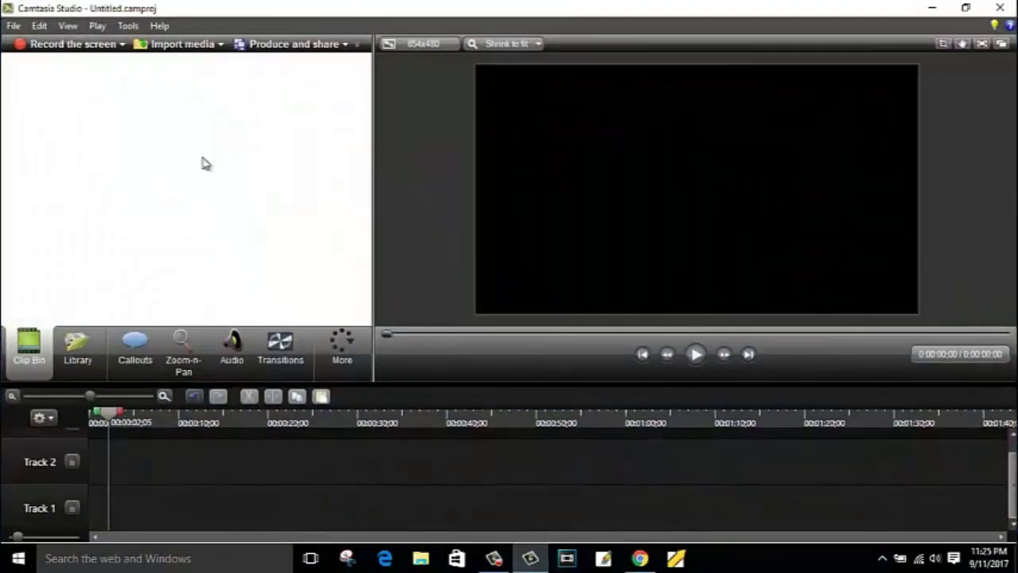
{"action": "left_click", "coordinate": [175, 50]}
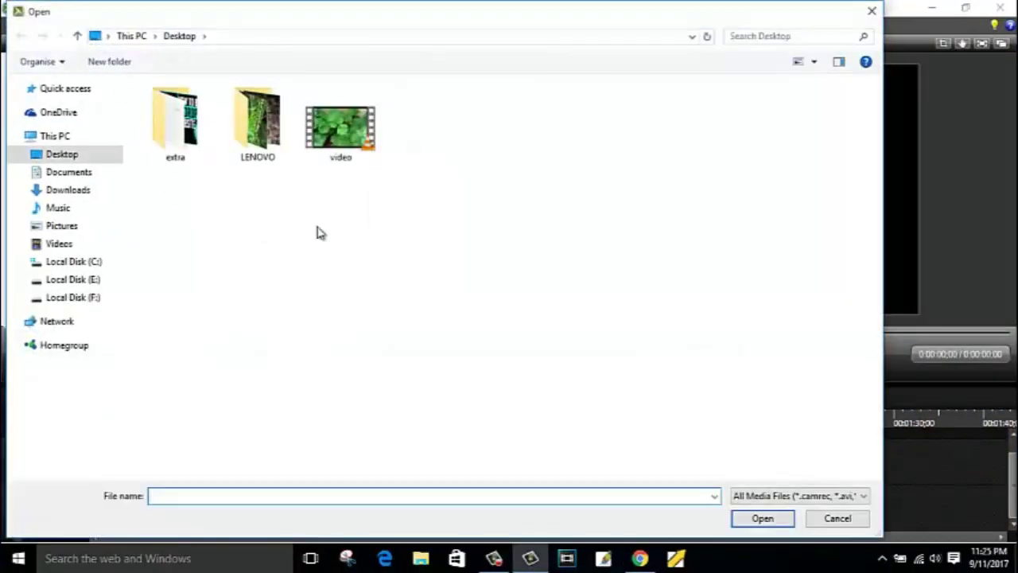
{"action": "left_click", "coordinate": [333, 137]}
{"action": "right_click", "coordinate": [337, 135]}
{"action": "left_click", "coordinate": [390, 504]}
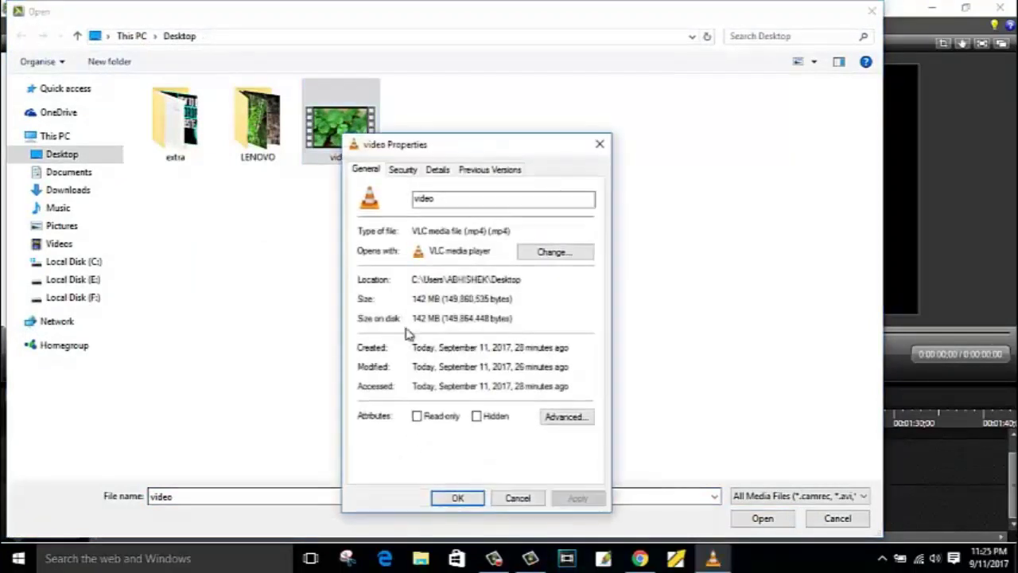
{"action": "left_click_drag", "start_coordinate": [413, 298], "coordinate": [443, 300]}
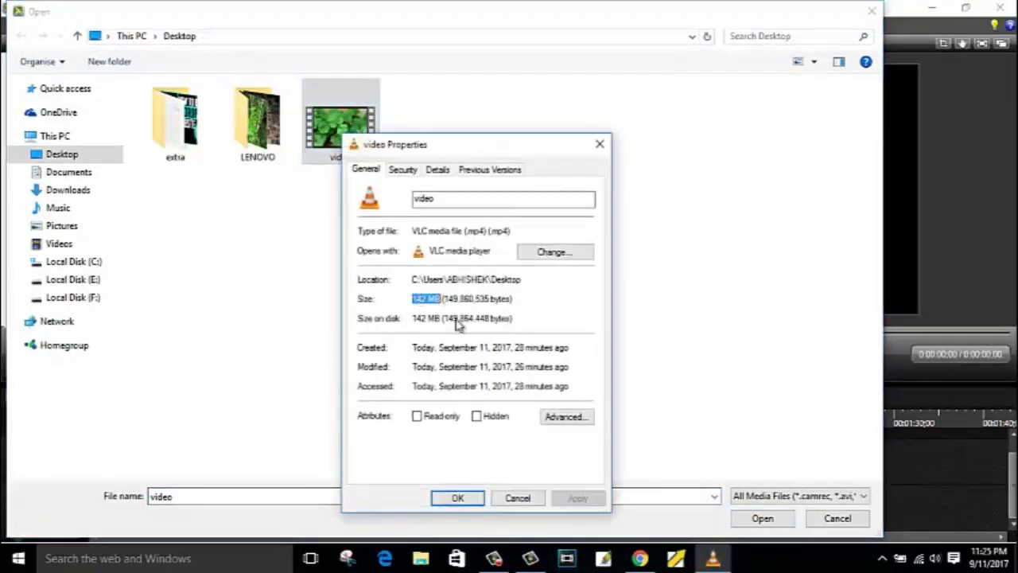
{"action": "left_click", "coordinate": [450, 498]}
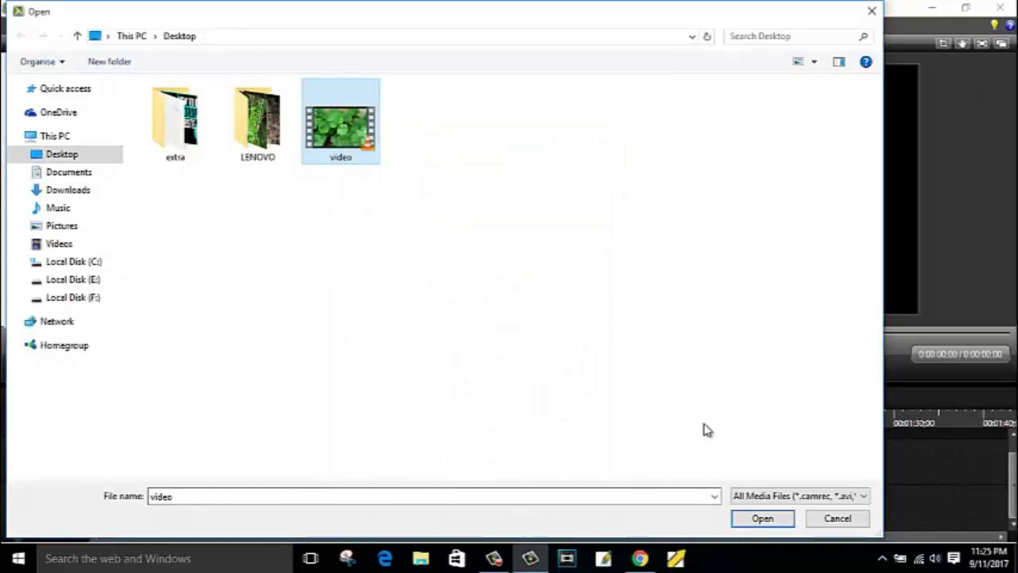
{"action": "left_click", "coordinate": [762, 517]}
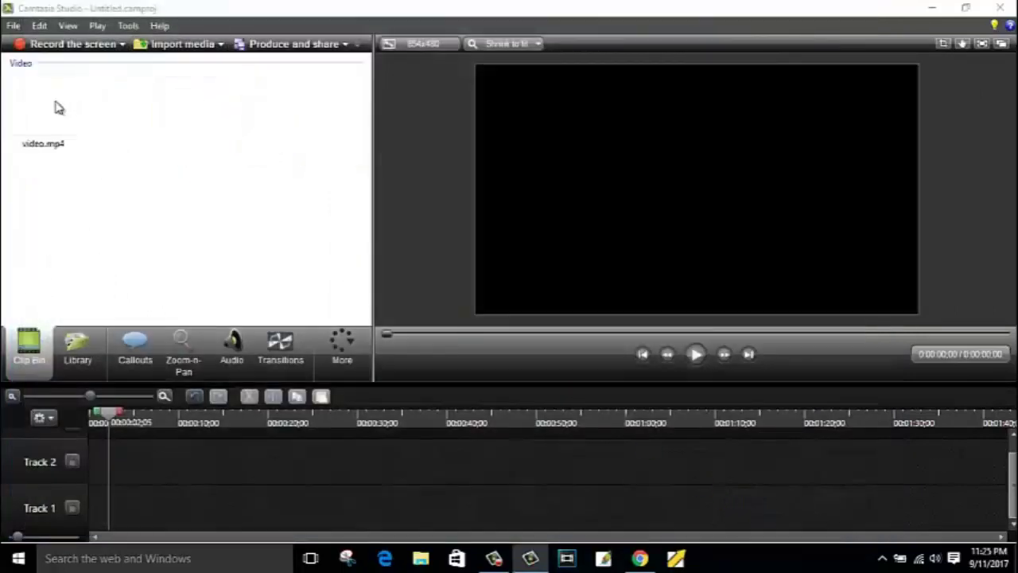
- Put the 3:31 video.mp4 clip on Track 2, view its audio settings, then return to the Clip Bin
{"action": "left_click_drag", "start_coordinate": [36, 105], "coordinate": [91, 445]}
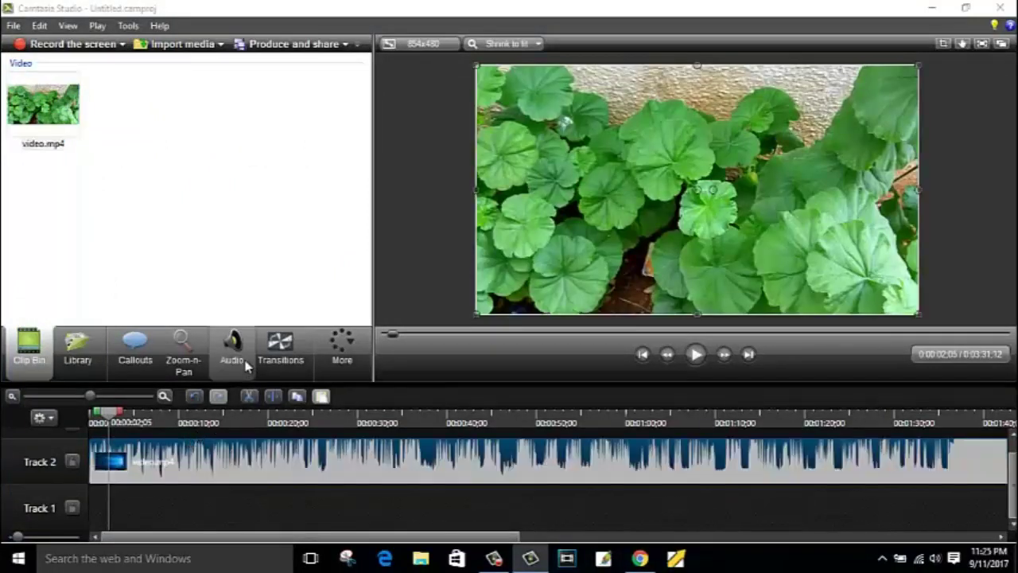
{"action": "left_click", "coordinate": [244, 364]}
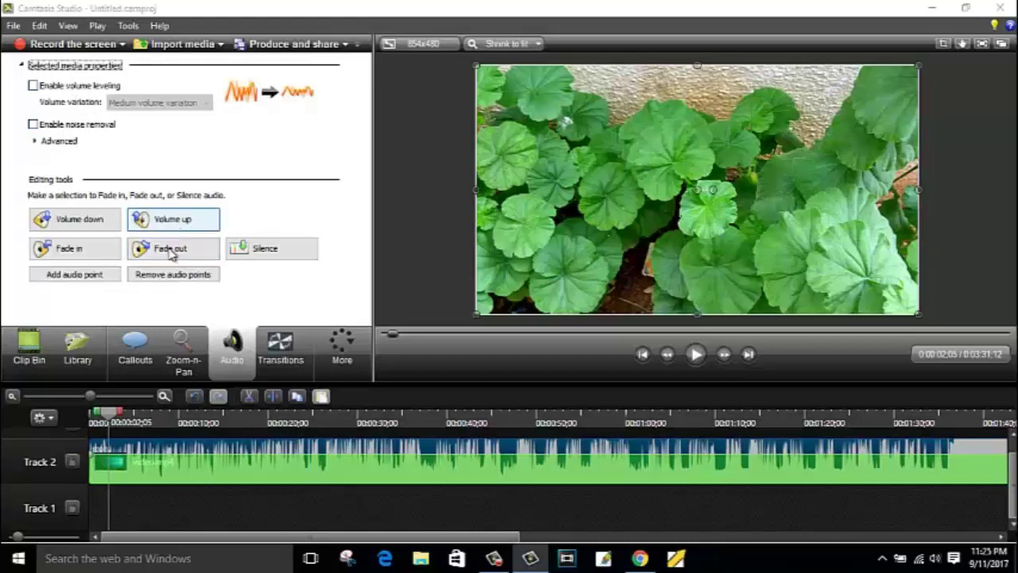
{"action": "left_click", "coordinate": [28, 348]}
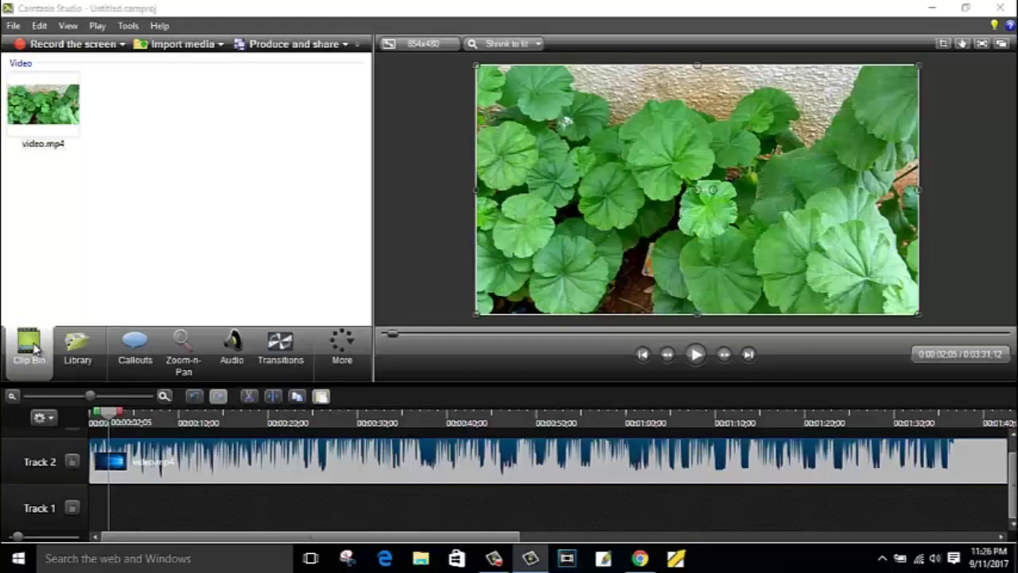
- Produce the project as an MP4 with video player up to 720p, named 'optimize video', on the Desktop
{"action": "left_click", "coordinate": [288, 48]}
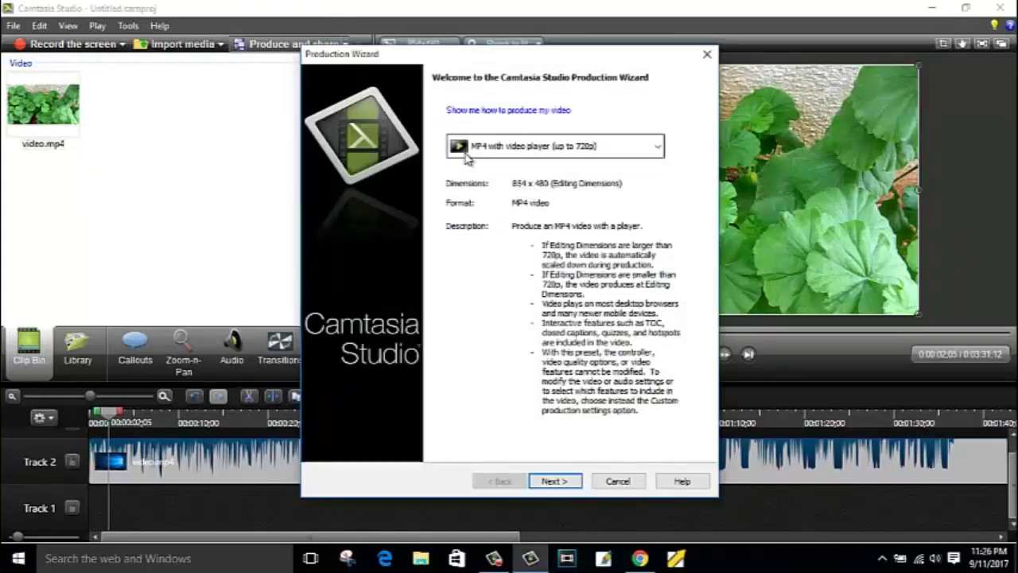
{"action": "left_click", "coordinate": [550, 482]}
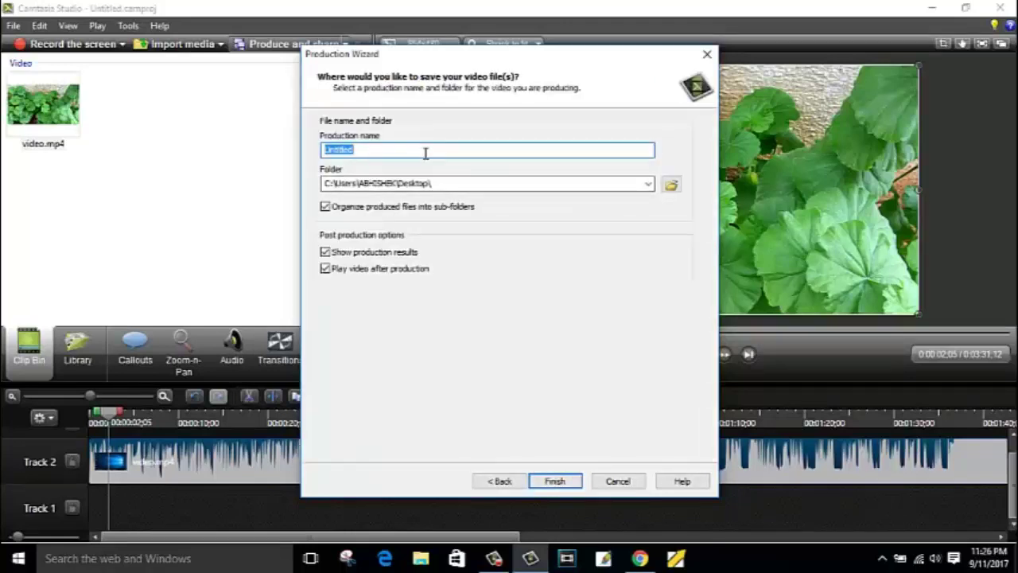
{"action": "type", "text": "ap"}
{"action": "type", "text": "timiz"}
{"action": "type", "text": "e video"}
{"action": "left_click", "coordinate": [554, 481]}
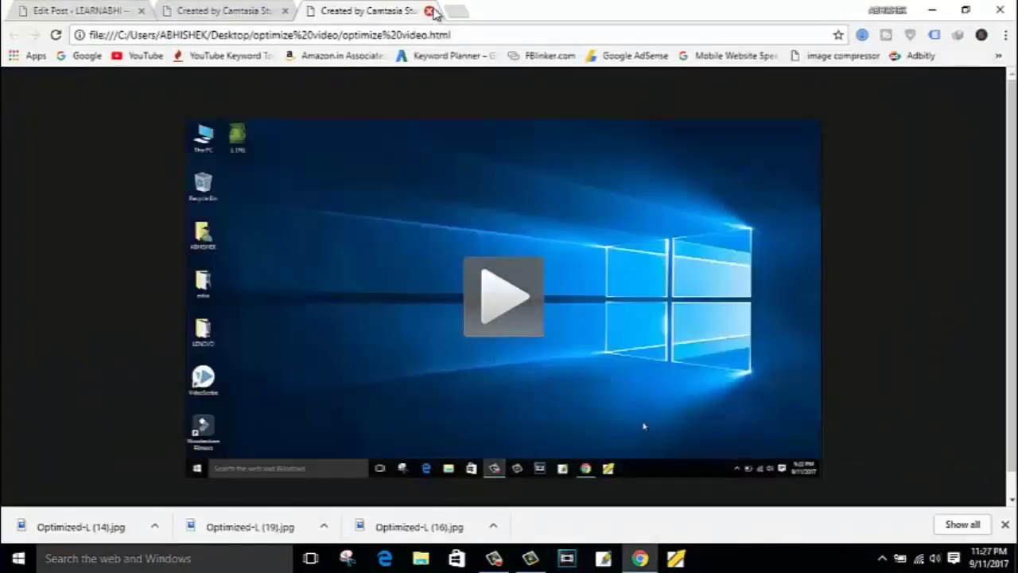
{"action": "left_click", "coordinate": [934, 10]}
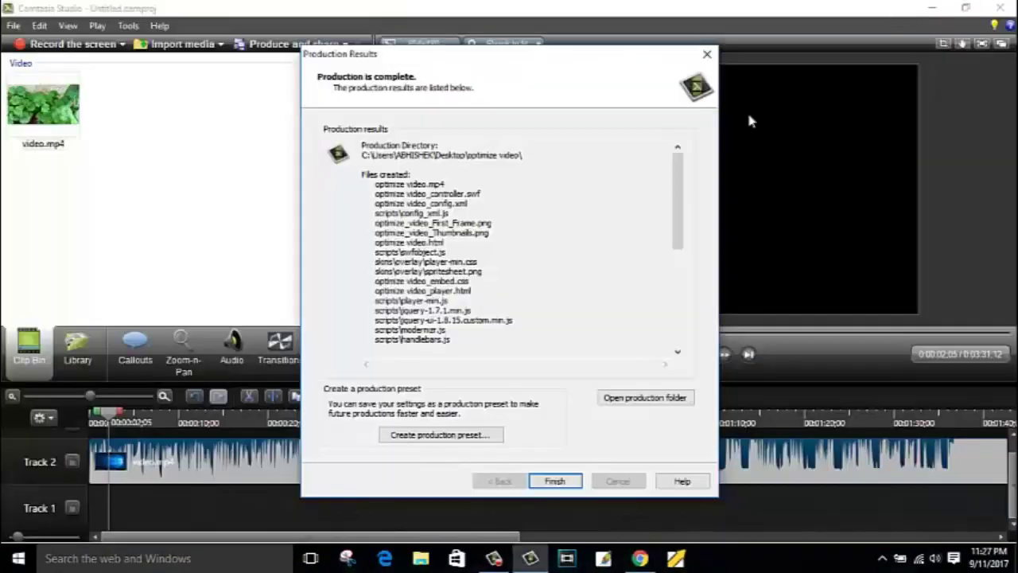
- Close the production results and cut the optimize video MP4 out of its output folder
{"action": "left_click", "coordinate": [555, 481]}
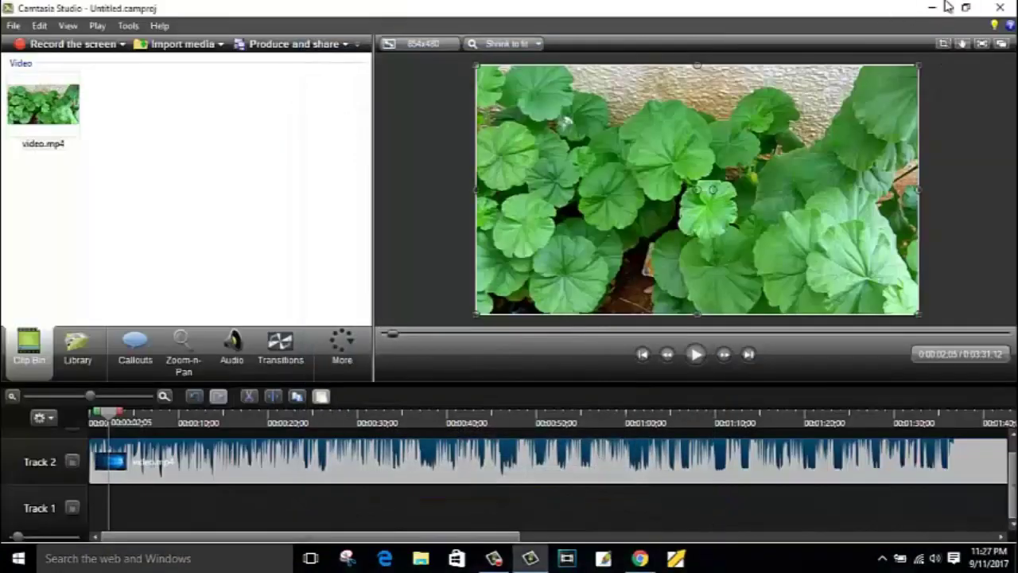
{"action": "left_click", "coordinate": [934, 8]}
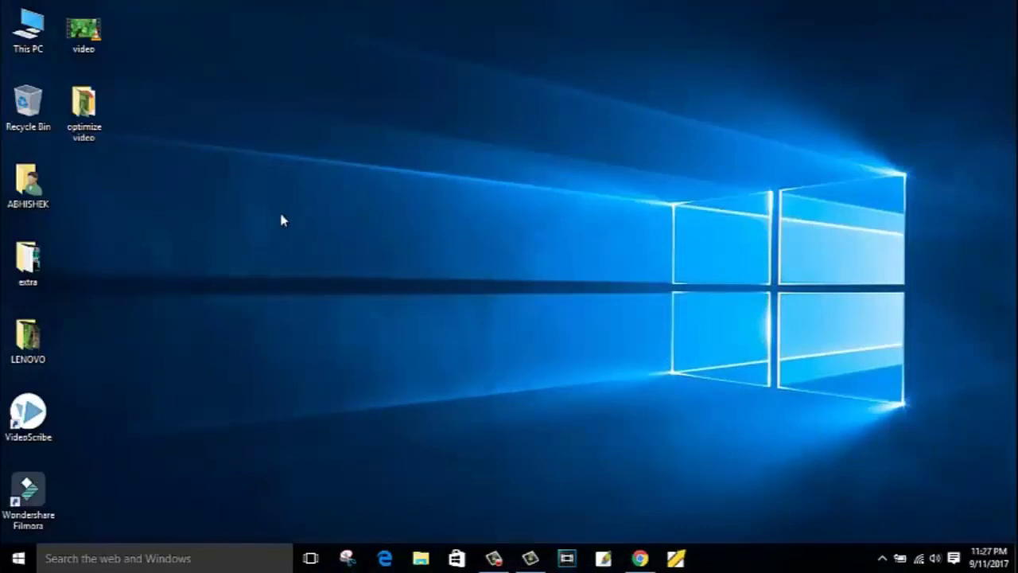
{"action": "double_click", "coordinate": [86, 116]}
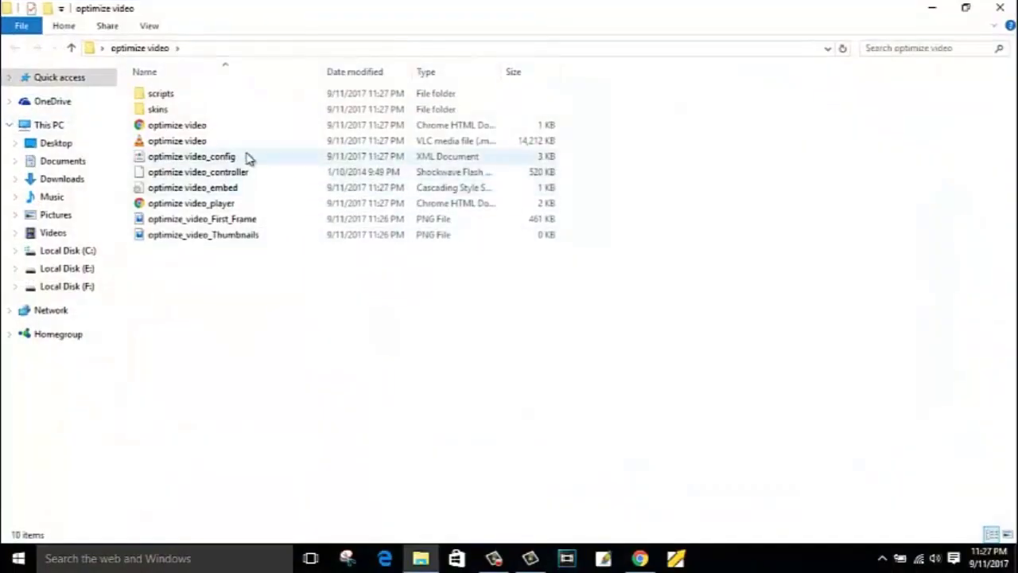
{"action": "left_click", "coordinate": [246, 144]}
{"action": "right_click", "coordinate": [246, 143]}
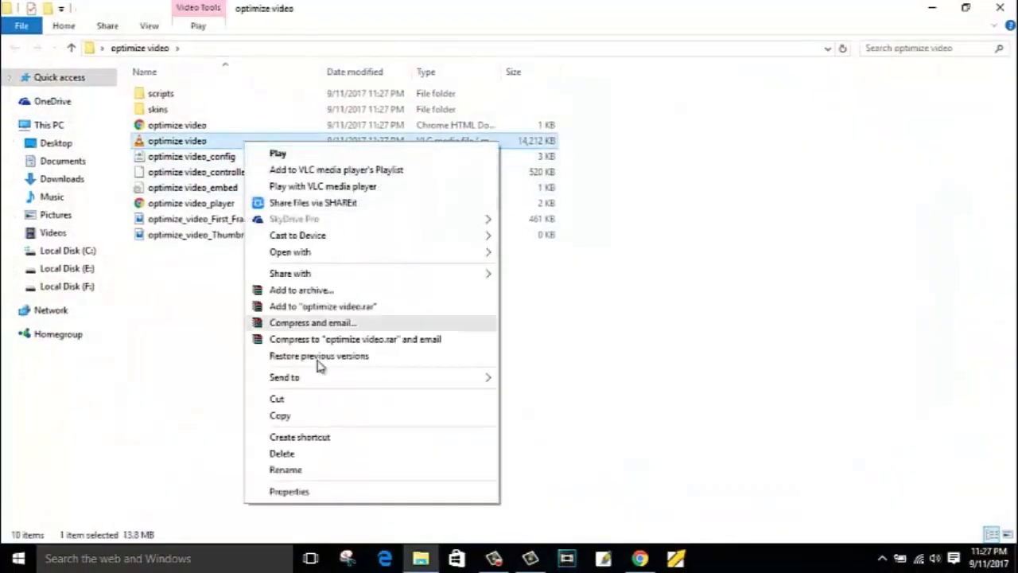
{"action": "left_click", "coordinate": [306, 406]}
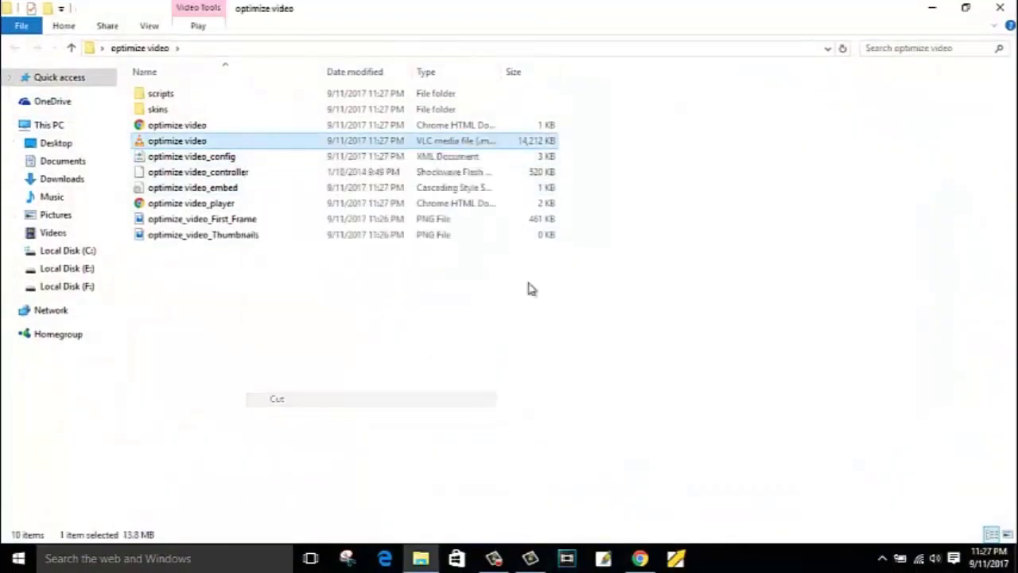
{"action": "left_click", "coordinate": [1000, 7]}
- Paste optimize video onto the desktop, delete the old output folder, and place the file beside video
{"action": "right_click", "coordinate": [269, 192]}
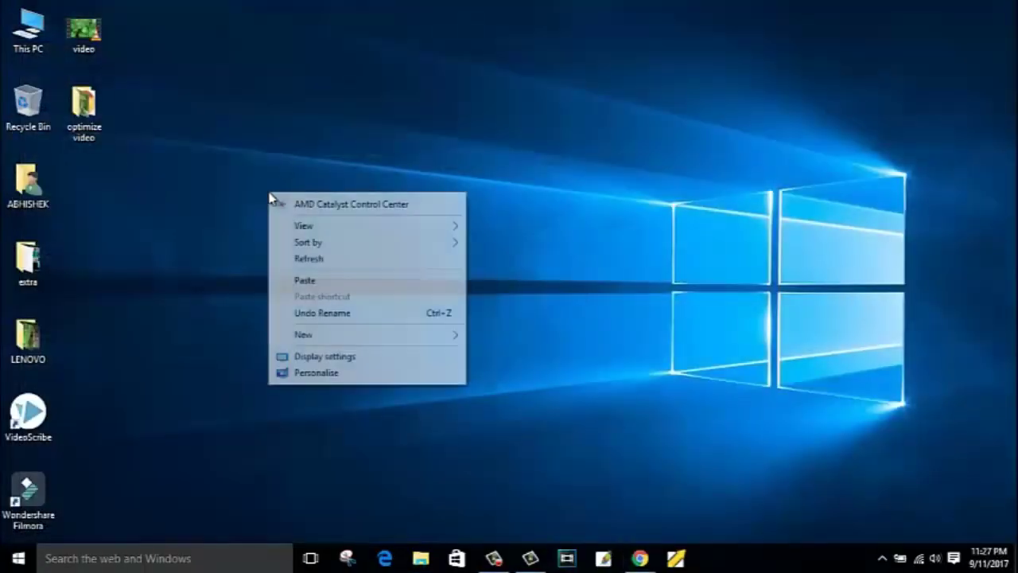
{"action": "left_click", "coordinate": [333, 280]}
{"action": "left_click", "coordinate": [94, 117]}
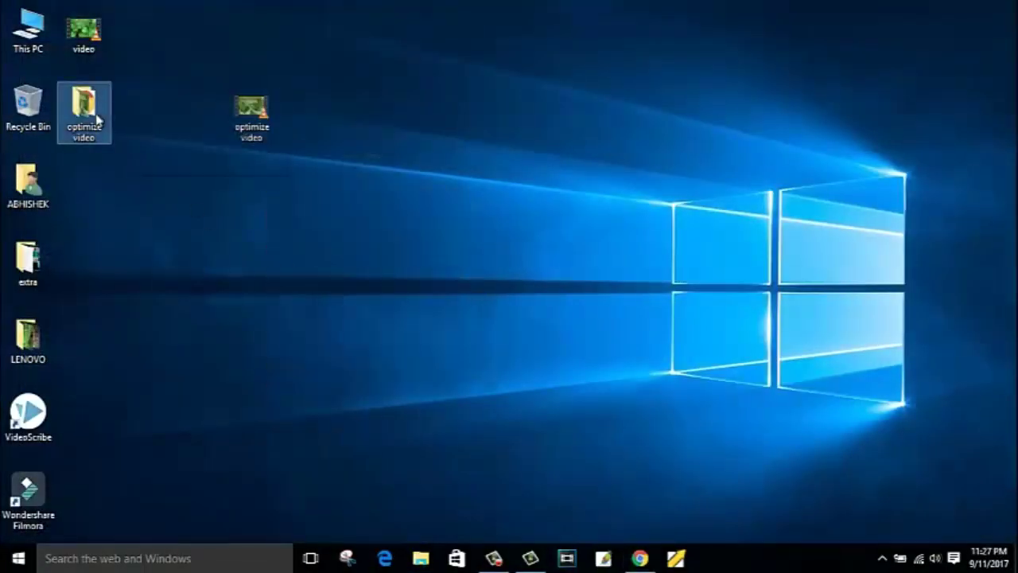
{"action": "key", "text": "Delete"}
{"action": "key", "text": "Return"}
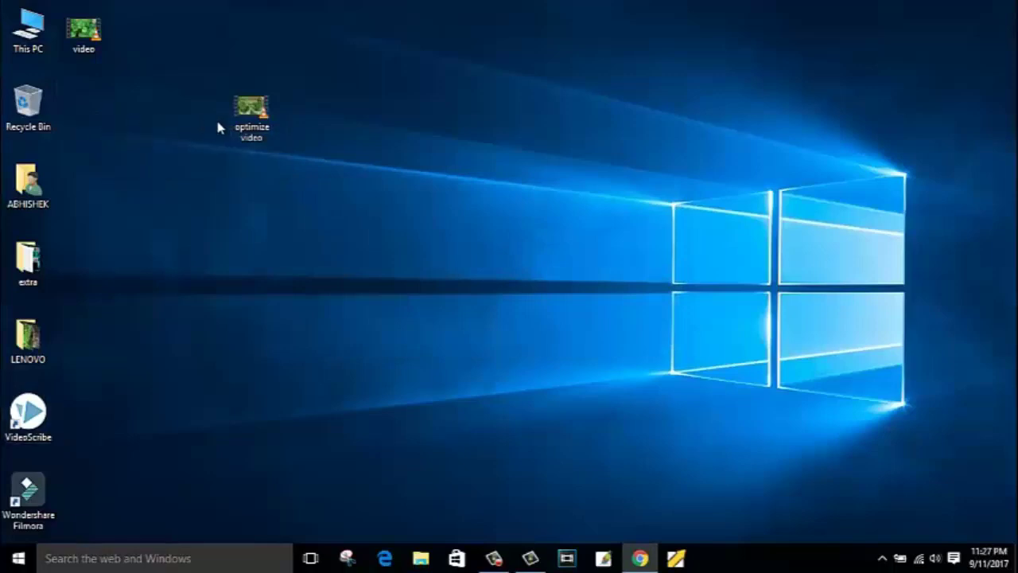
{"action": "left_click_drag", "start_coordinate": [248, 112], "coordinate": [192, 32]}
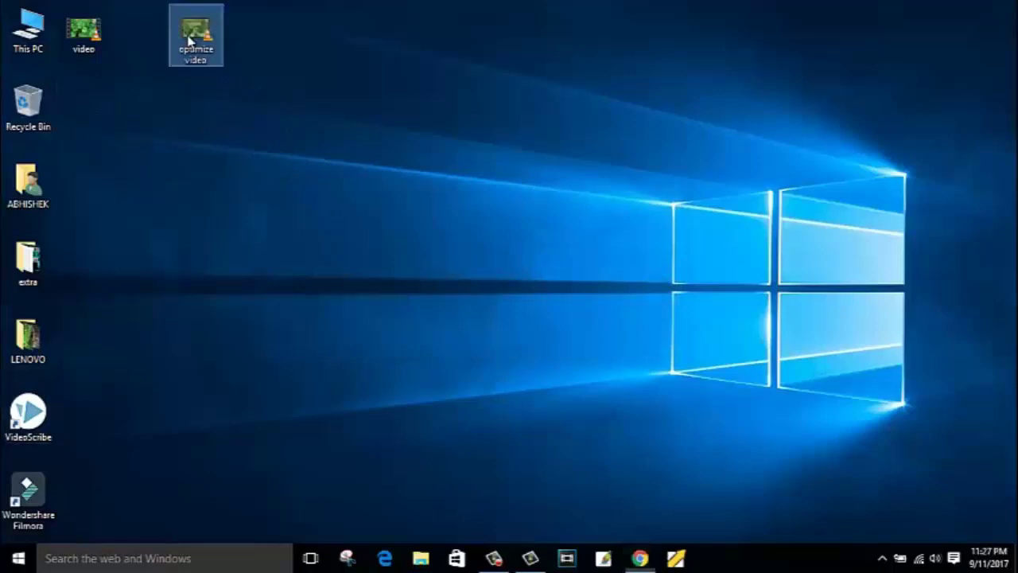
{"action": "left_click", "coordinate": [90, 40]}
{"action": "right_click", "coordinate": [88, 38]}
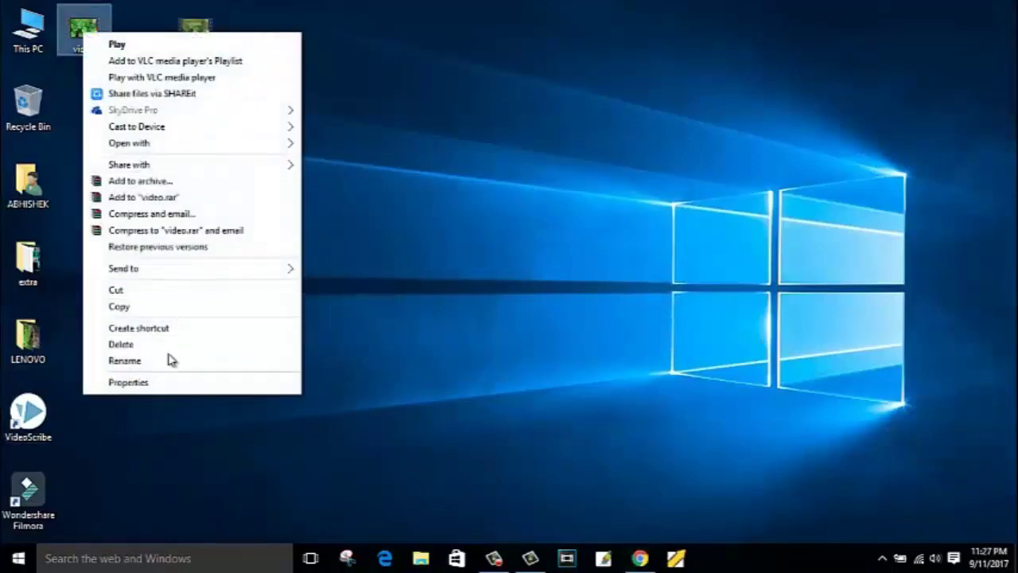
{"action": "left_click", "coordinate": [156, 382]}
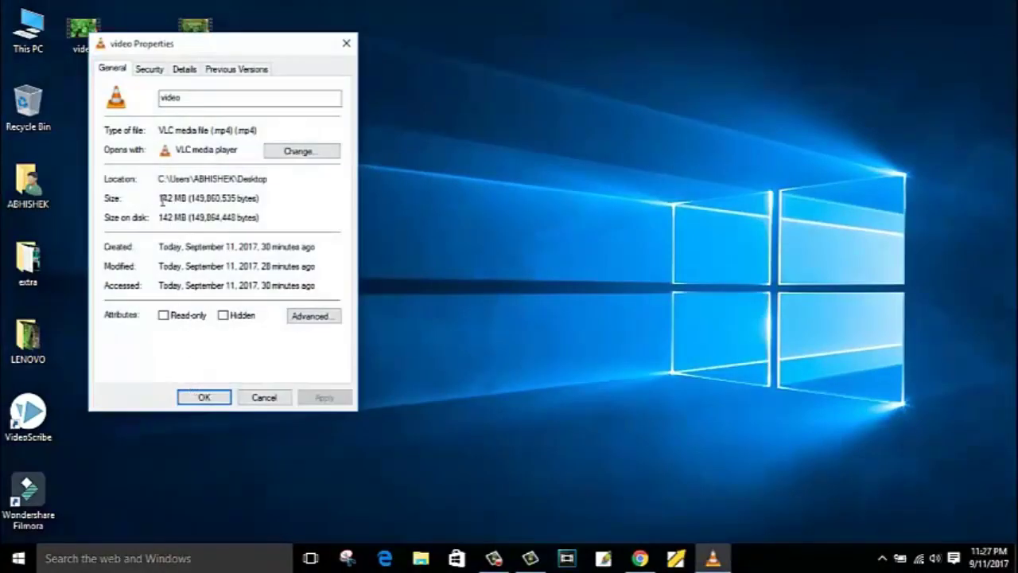
{"action": "left_click_drag", "start_coordinate": [161, 199], "coordinate": [185, 199]}
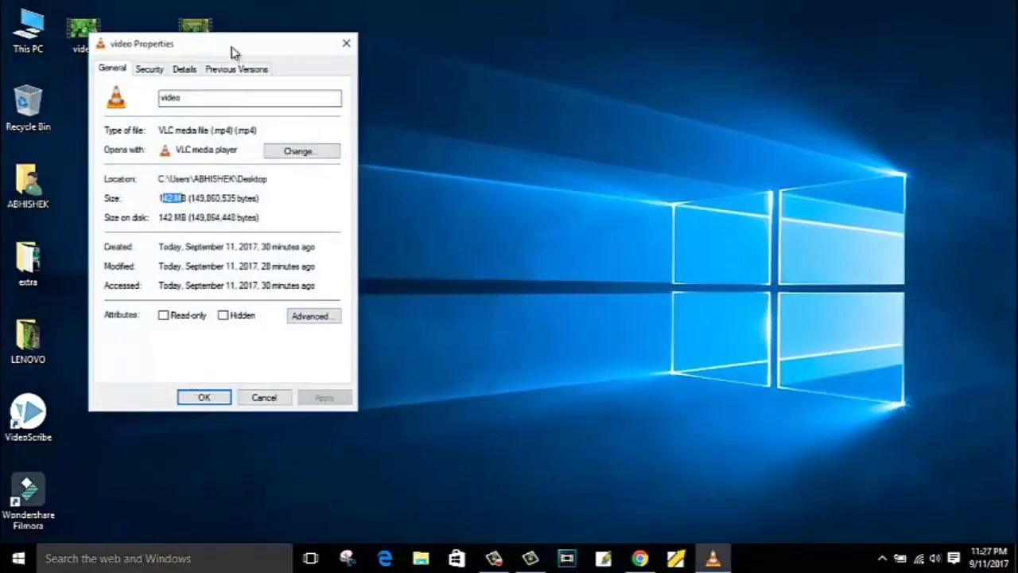
{"action": "left_click_drag", "start_coordinate": [230, 51], "coordinate": [183, 136]}
{"action": "left_click", "coordinate": [194, 41]}
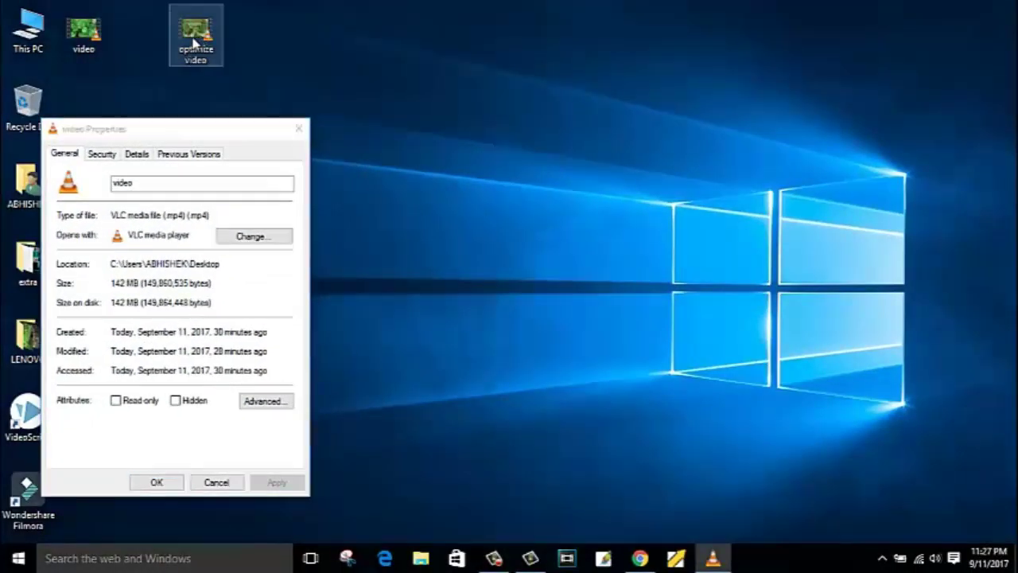
{"action": "right_click", "coordinate": [194, 41]}
{"action": "left_click", "coordinate": [239, 384]}
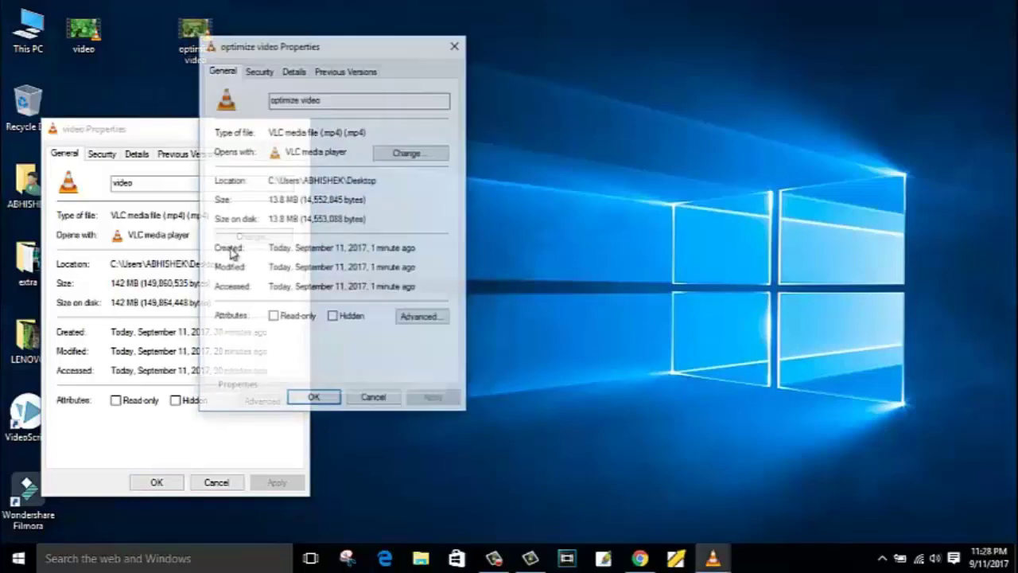
{"action": "left_click_drag", "start_coordinate": [298, 48], "coordinate": [588, 84]}
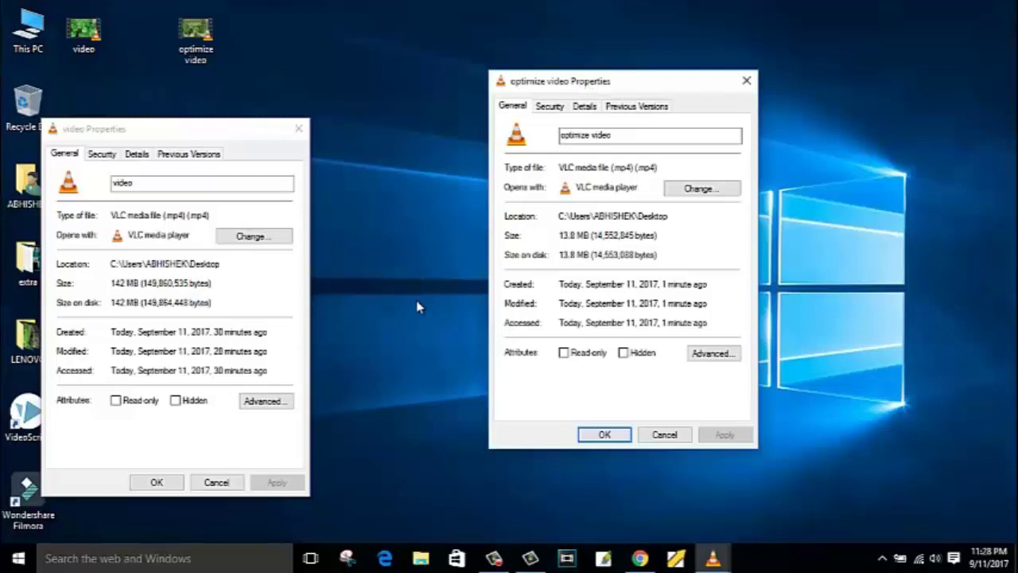
{"action": "left_click_drag", "start_coordinate": [115, 284], "coordinate": [144, 284]}
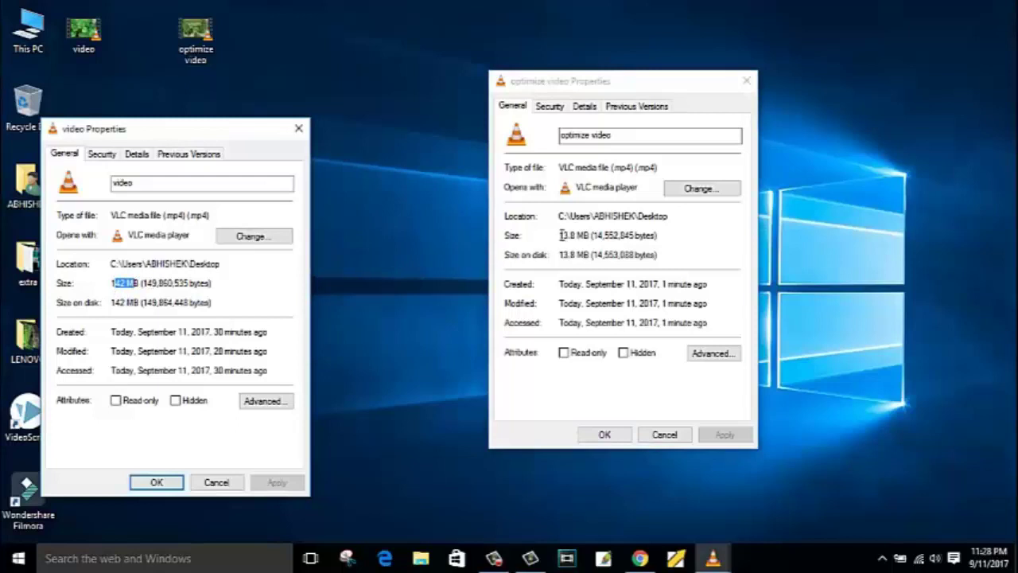
{"action": "left_click_drag", "start_coordinate": [559, 236], "coordinate": [589, 234]}
{"action": "left_click", "coordinate": [609, 236]}
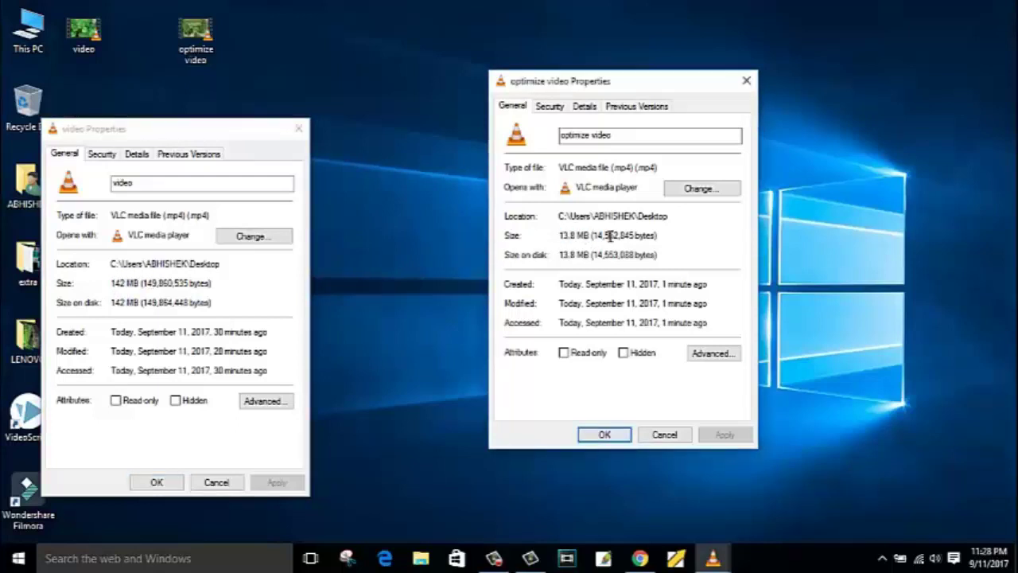
{"action": "left_click", "coordinate": [606, 435]}
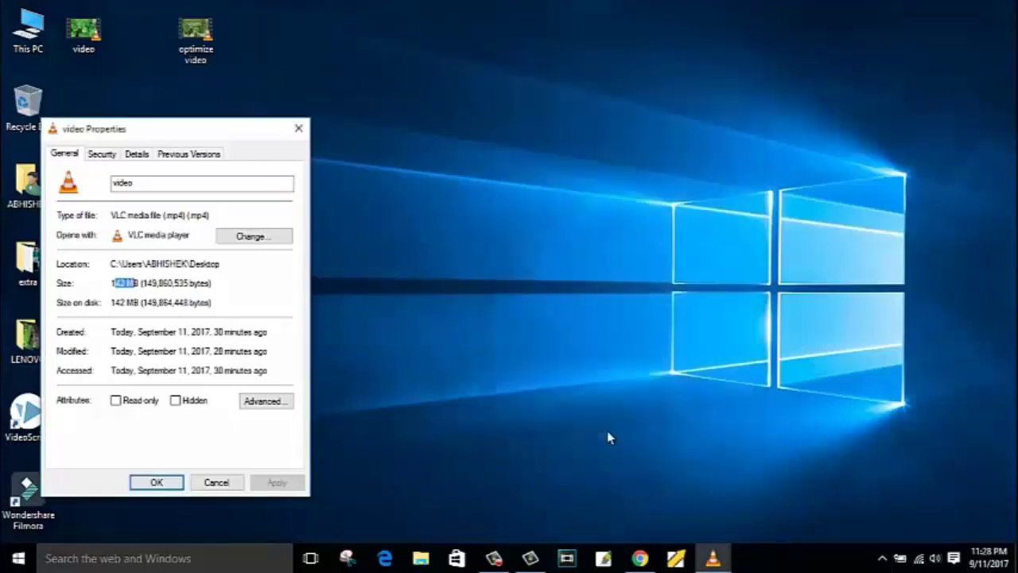
{"action": "left_click", "coordinate": [157, 483]}
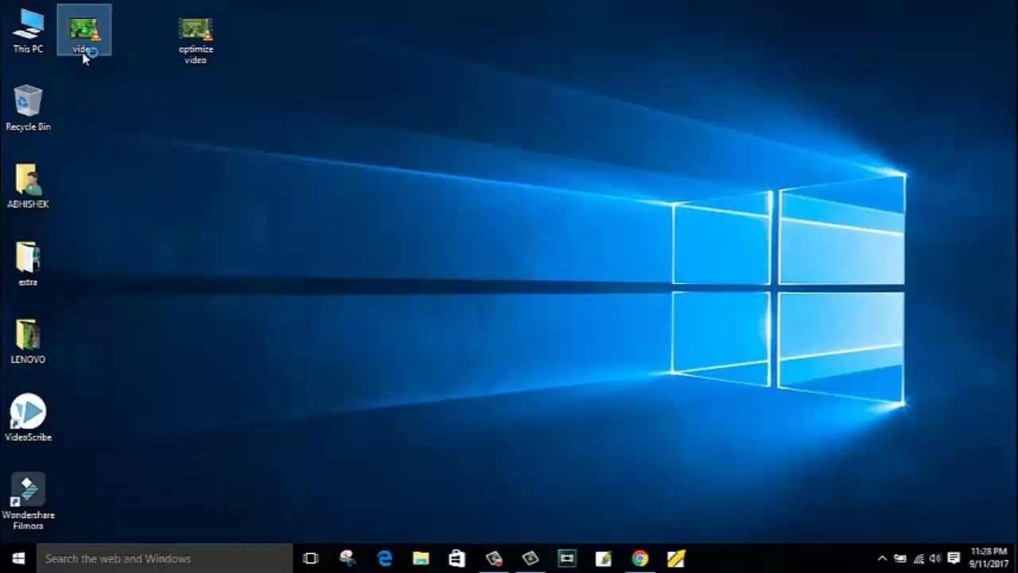
- Play video in a narrowed VLC window at left and optimize video in Windows Media Player
{"action": "mouse_move", "coordinate": [92, 37]}
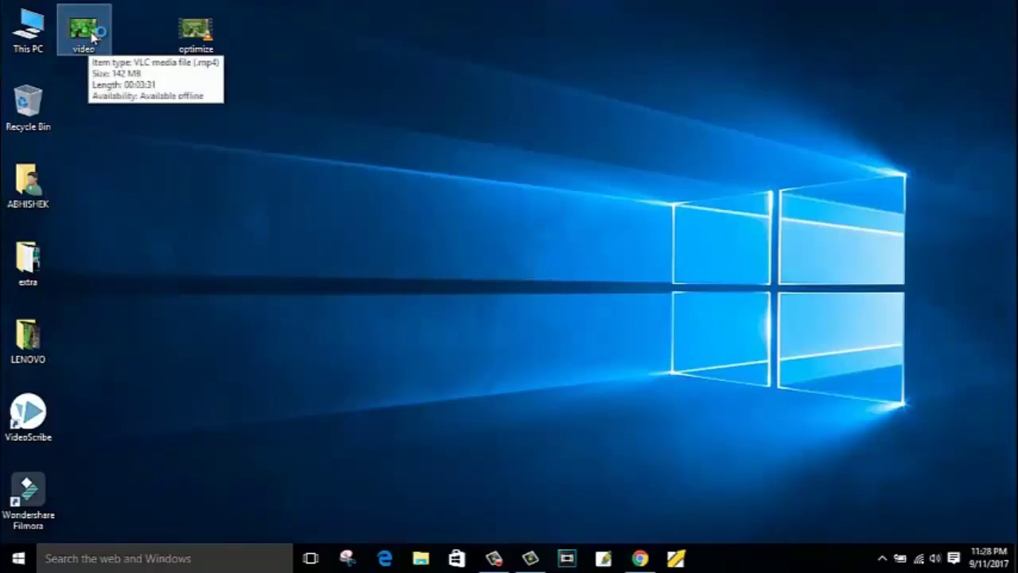
{"action": "double_click", "coordinate": [93, 36]}
{"action": "left_click_drag", "start_coordinate": [958, 150], "coordinate": [474, 182]}
{"action": "left_click_drag", "start_coordinate": [271, 18], "coordinate": [201, 158]}
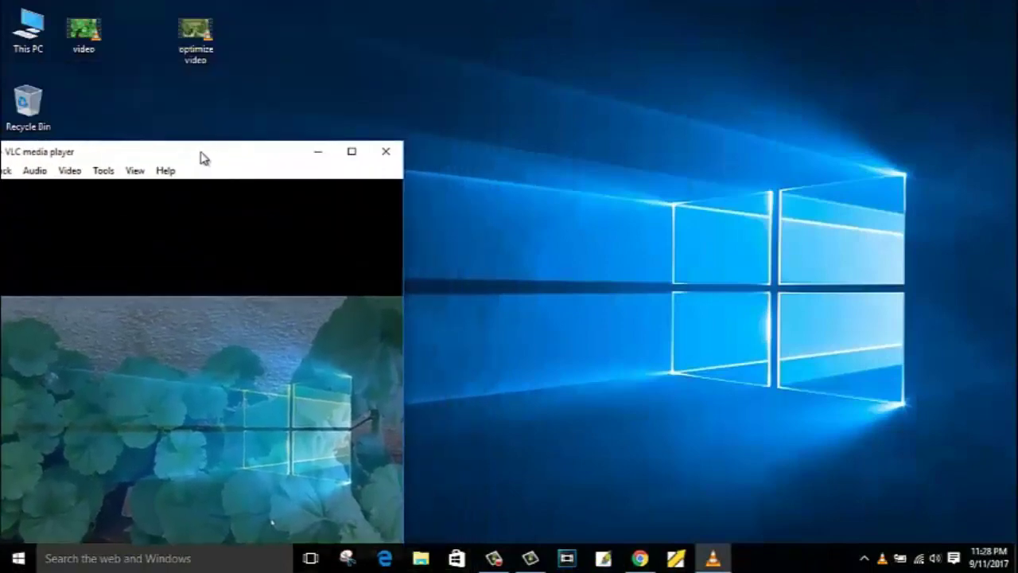
{"action": "right_click", "coordinate": [199, 38]}
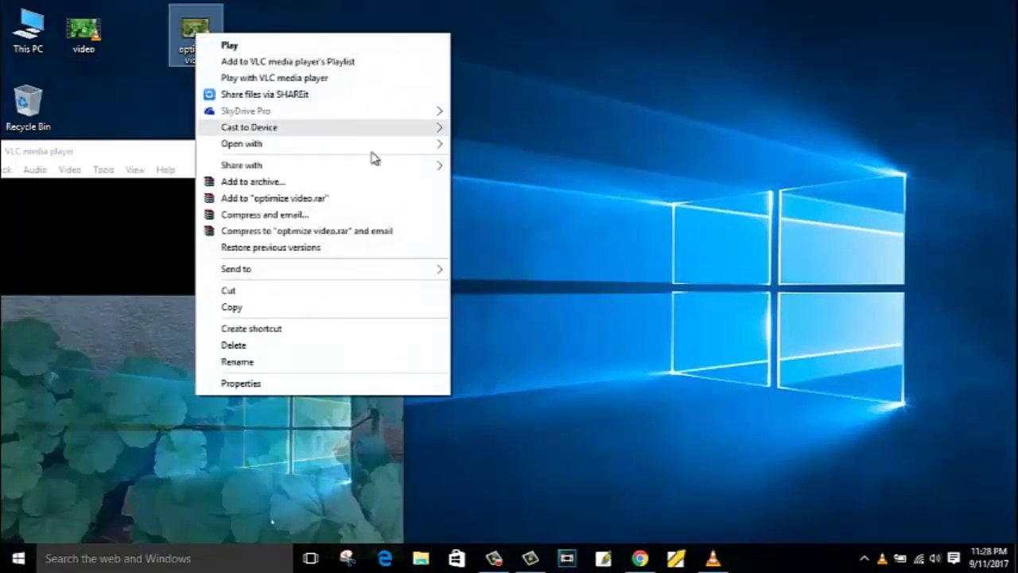
{"action": "left_click", "coordinate": [500, 193]}
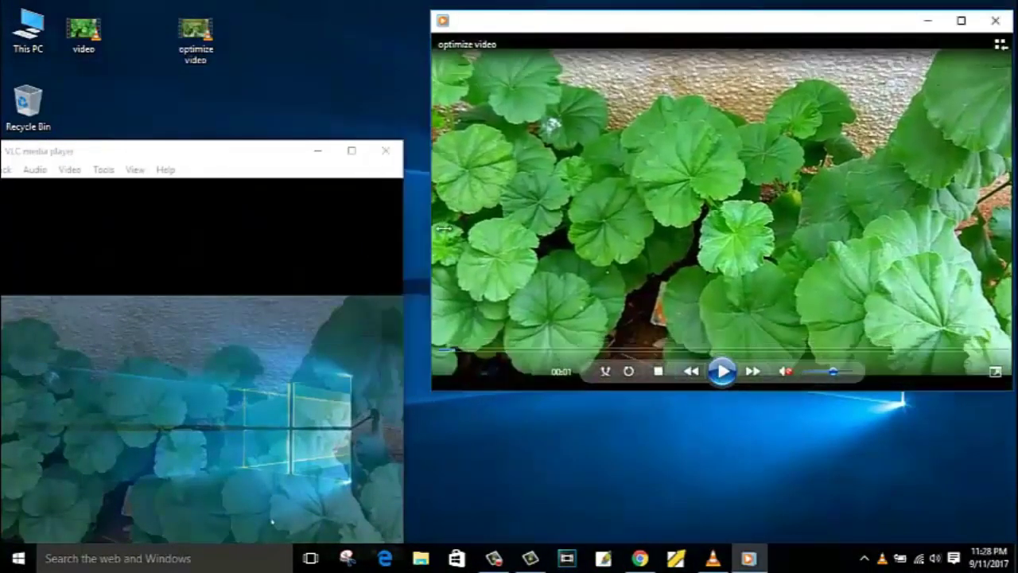